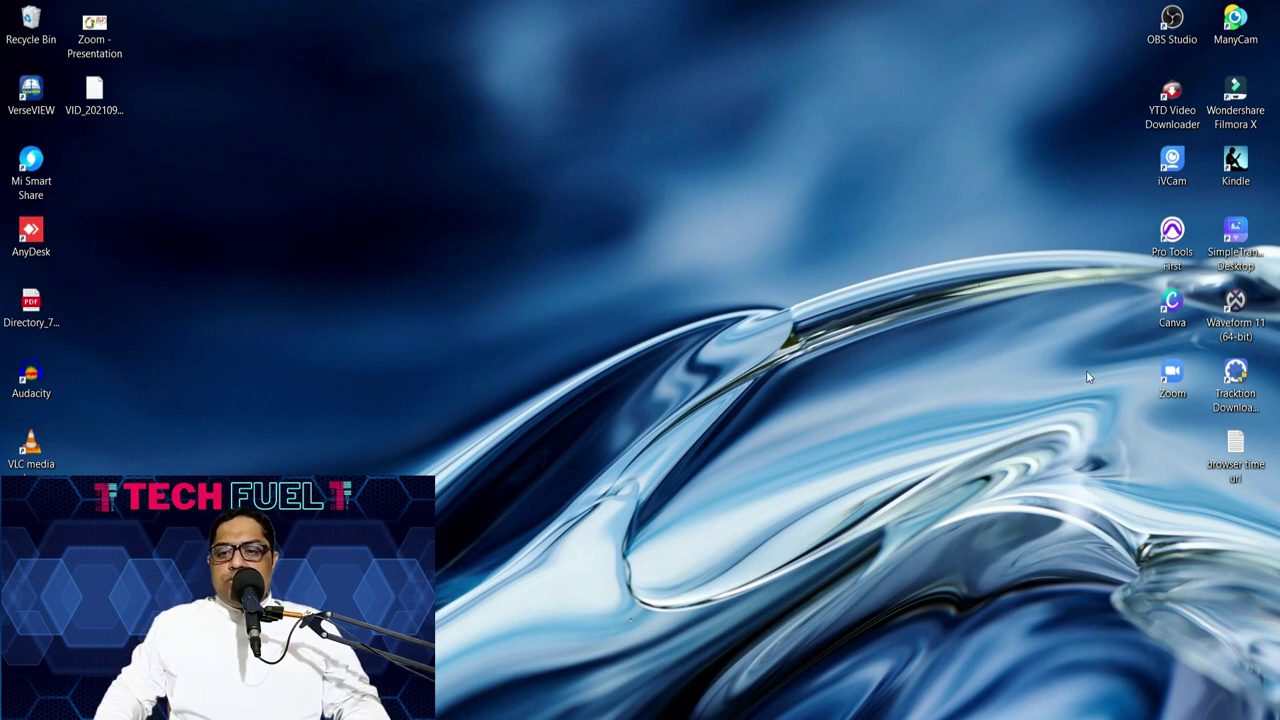
Step: Launch Zoom and check for updates, confirming version 5.7.8 (1247) is the latest
double_click(1160, 381)
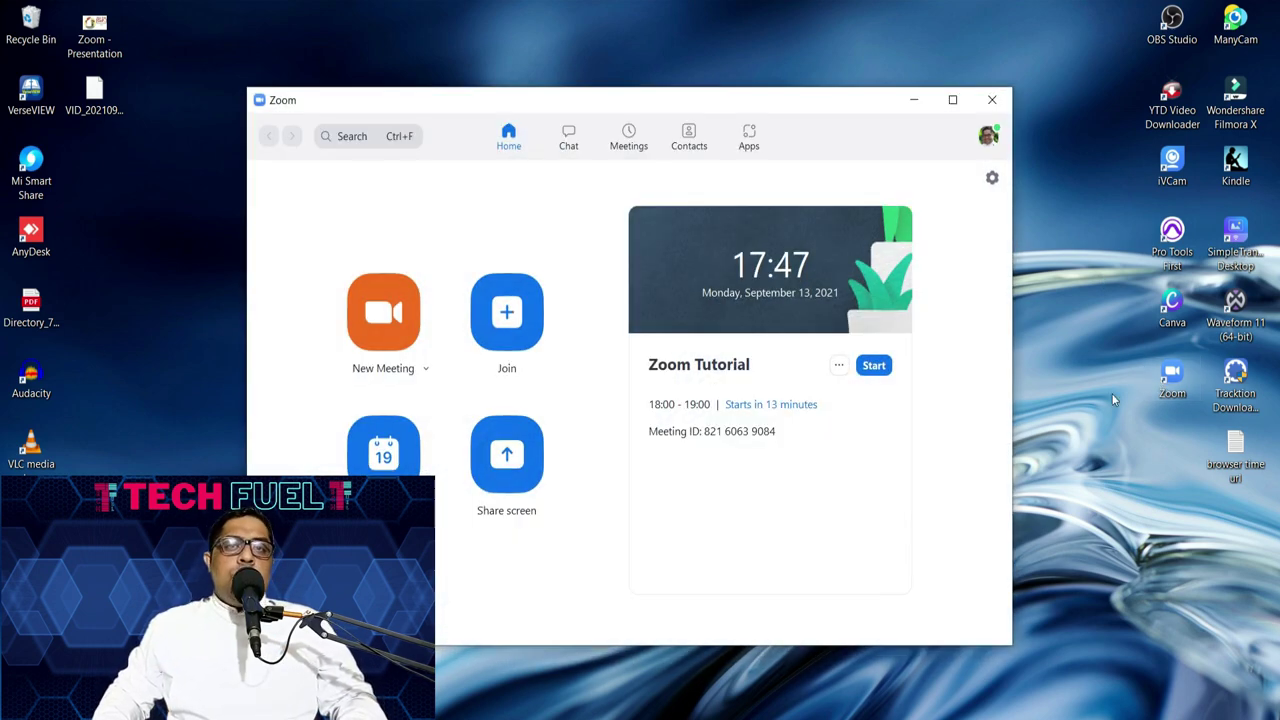
click(990, 138)
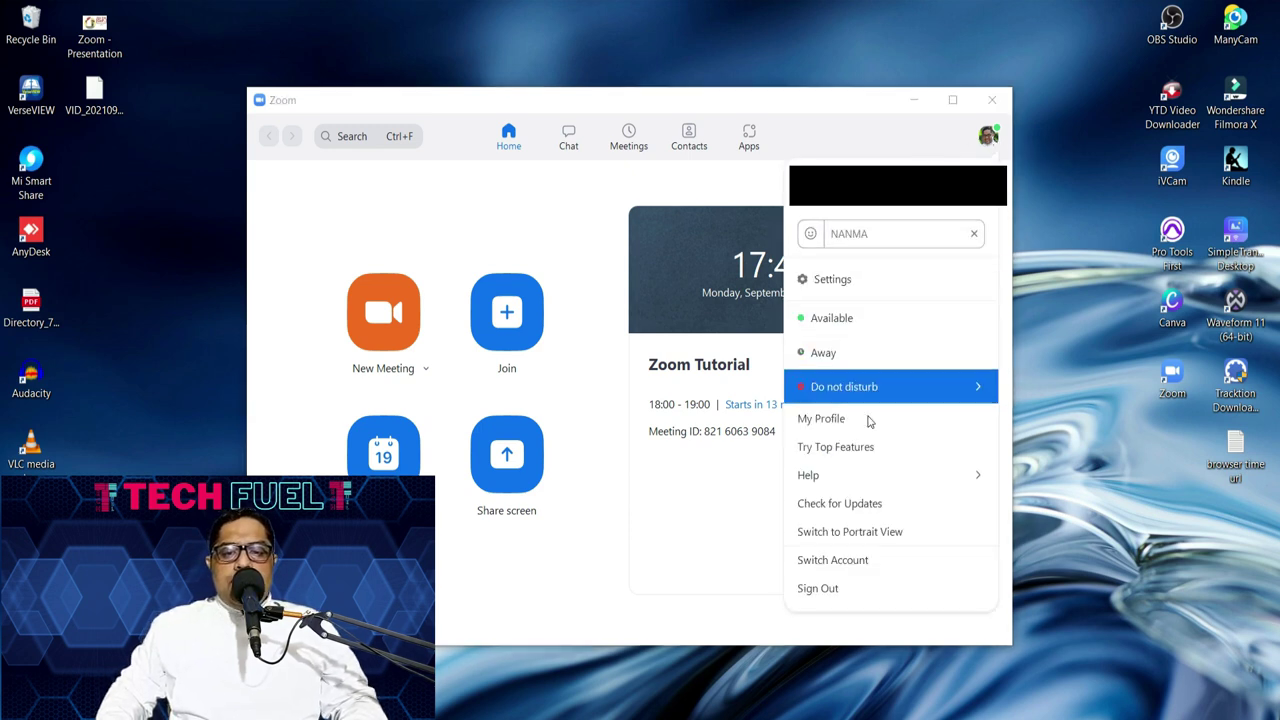
click(846, 514)
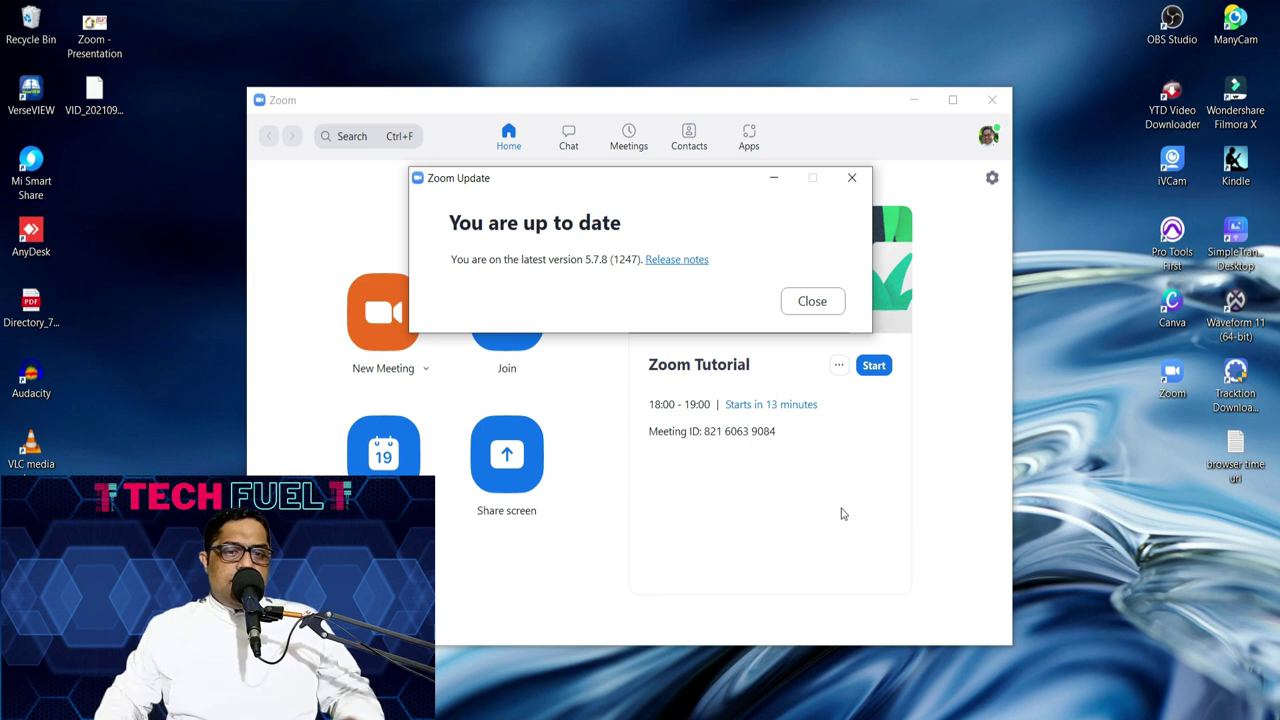
Step: Close the Zoom Update dialog and start the Zoom Tutorial meeting from its card
click(824, 306)
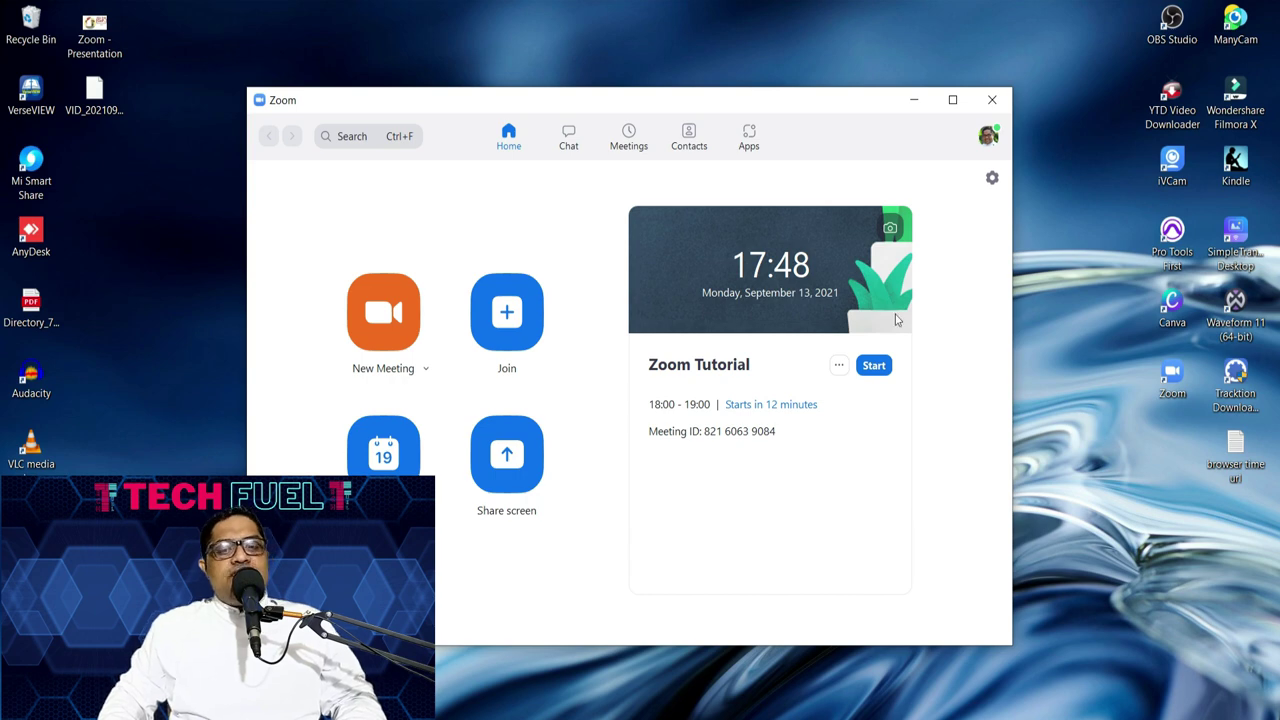
click(872, 372)
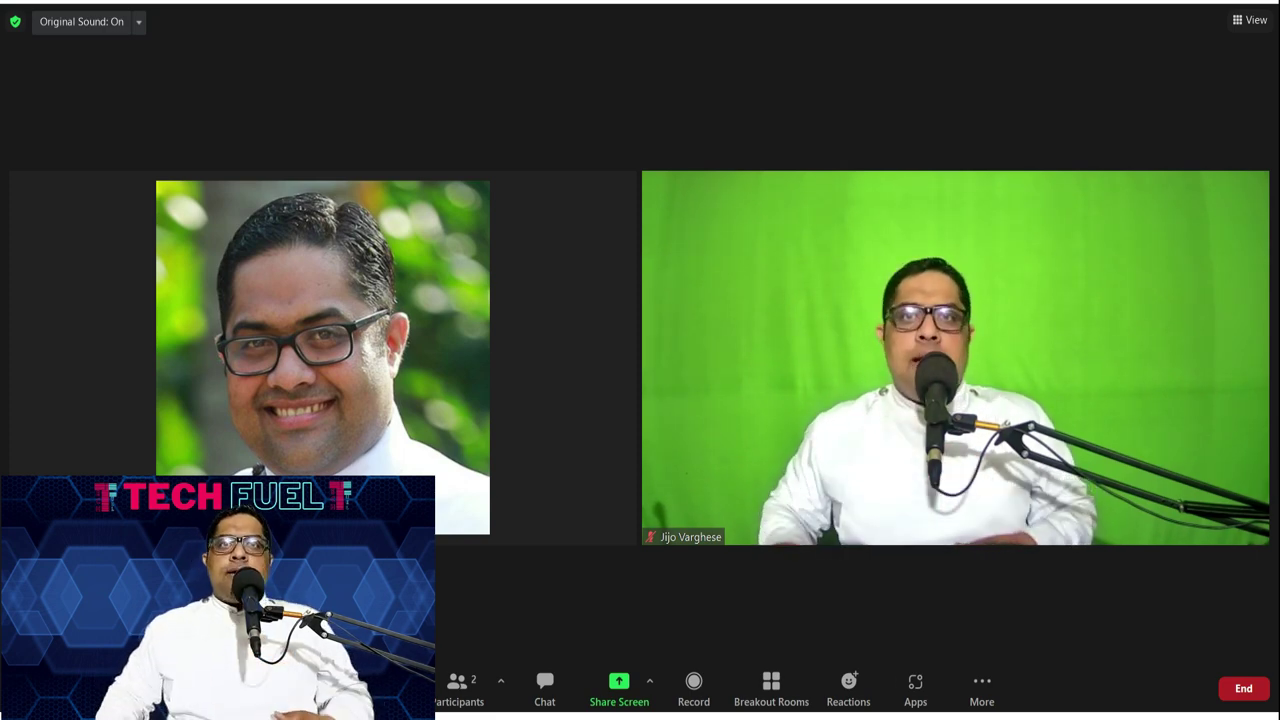
Step: Share the PowerPoint Slide Show window, showing the 'P – Pursue Loving God' slide
click(624, 698)
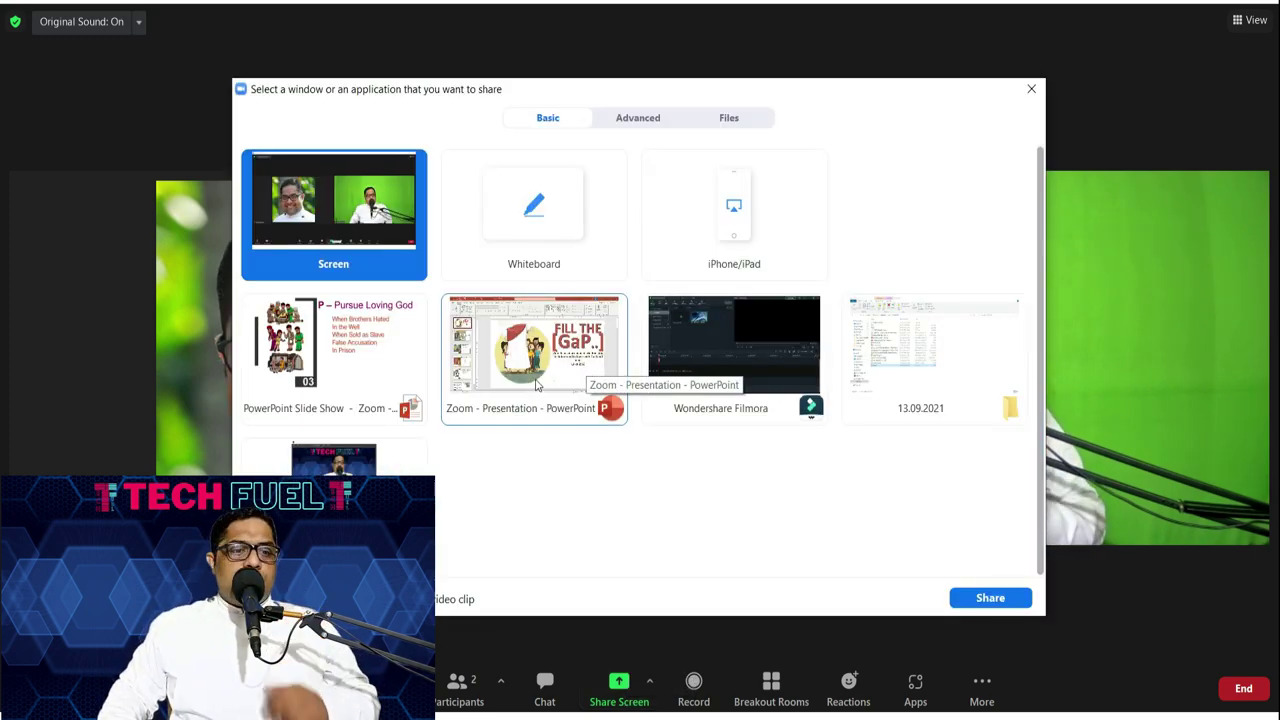
click(362, 395)
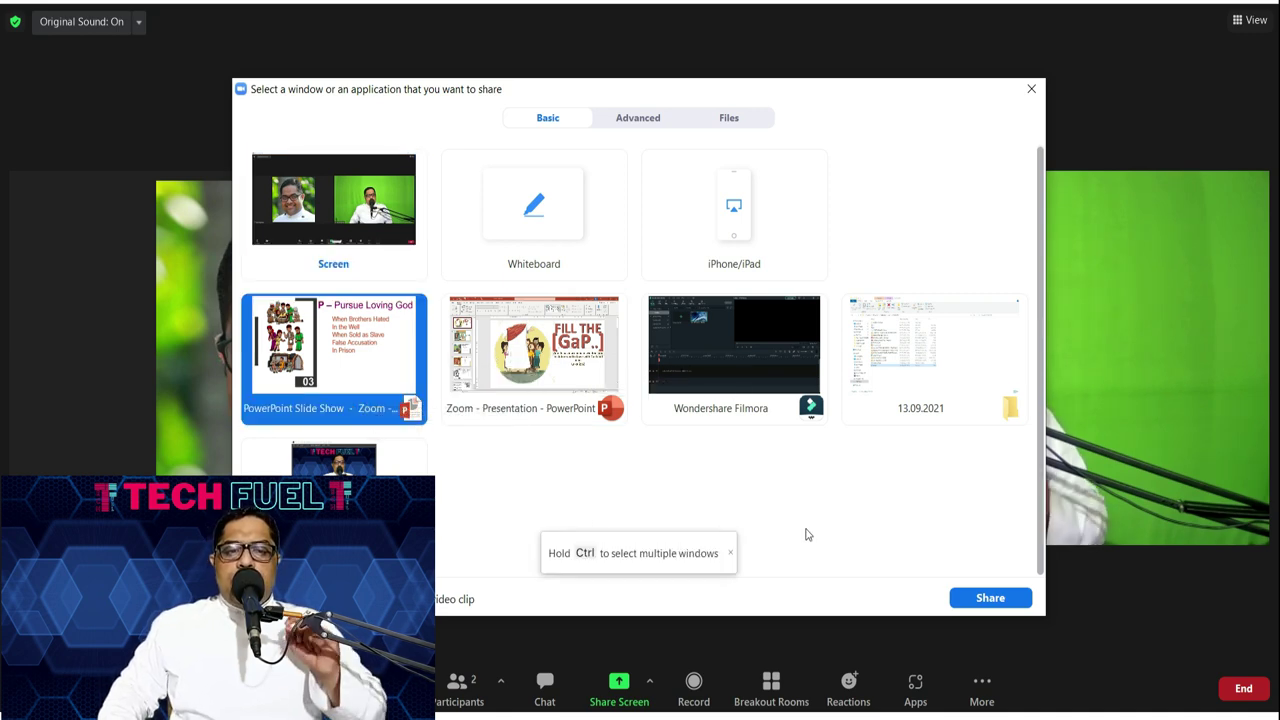
click(1006, 597)
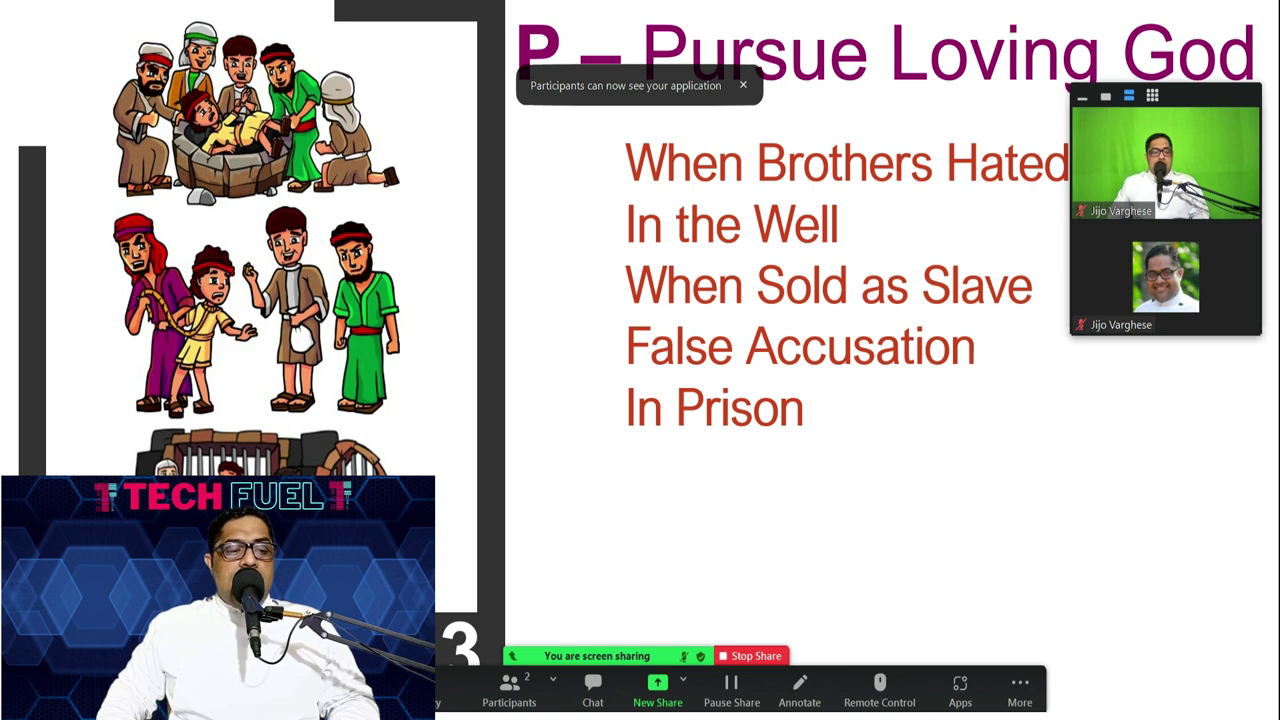
key(Right)
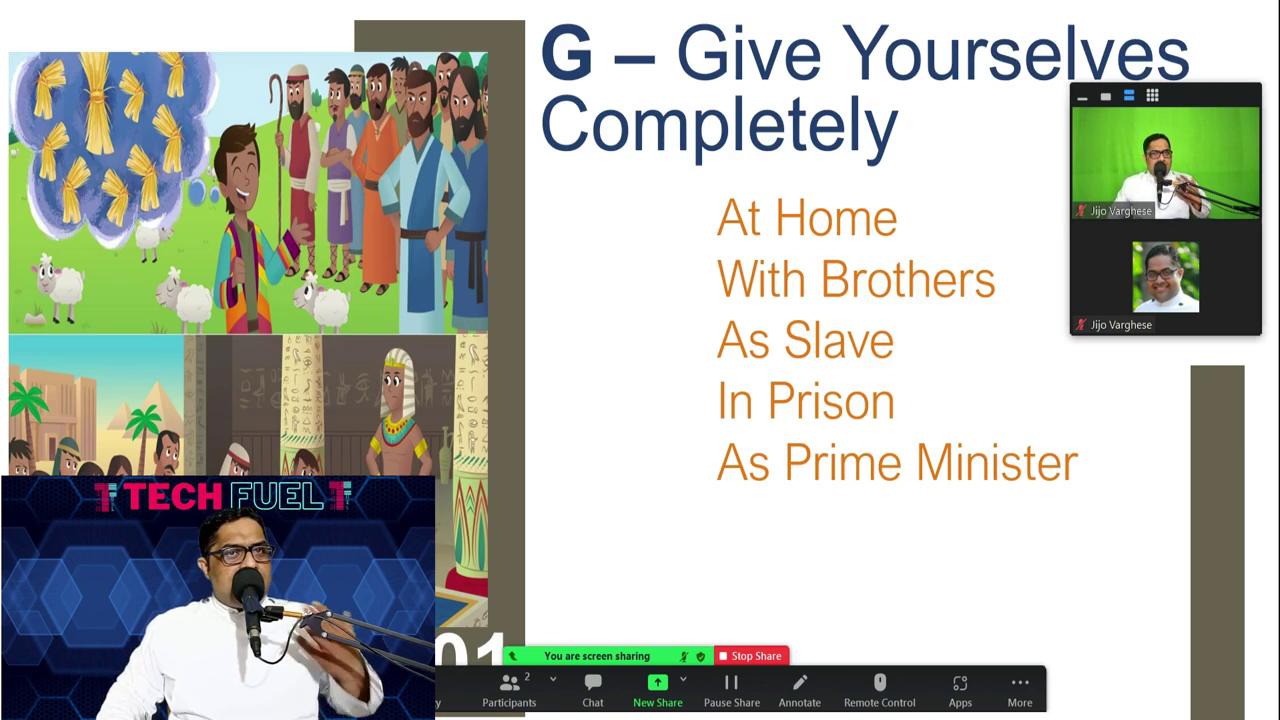
key(Right)
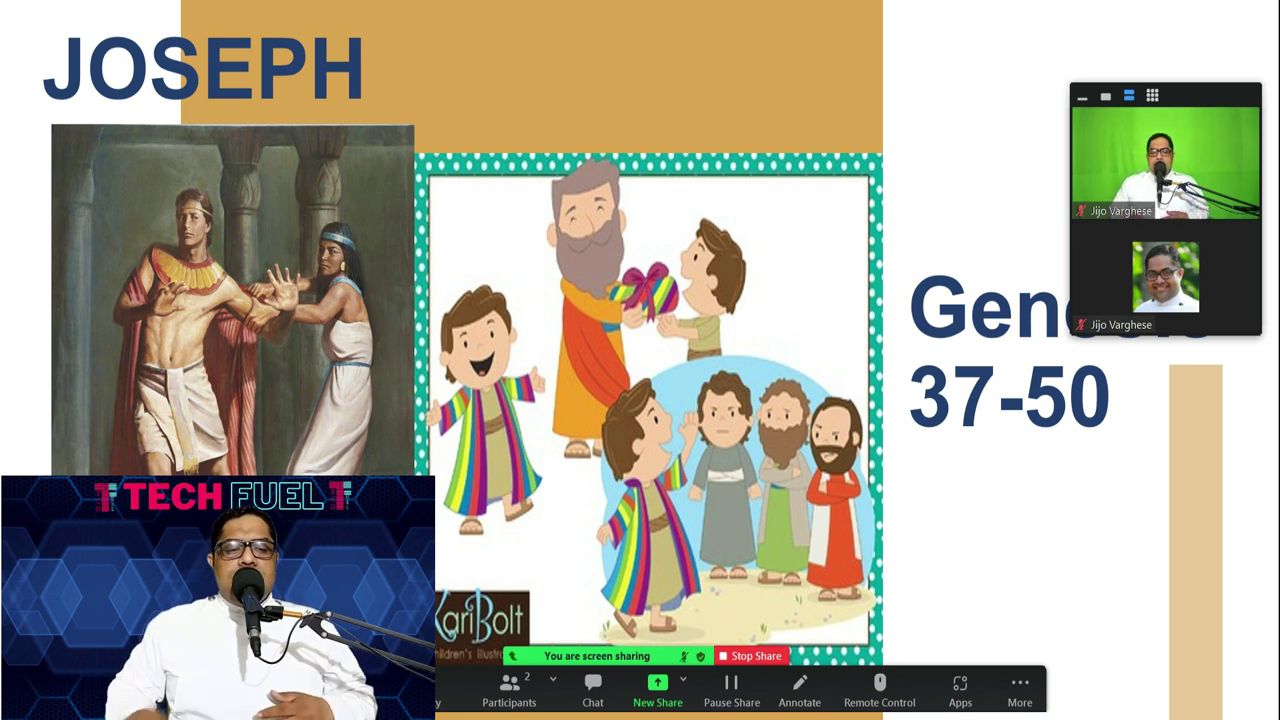
key(Right)
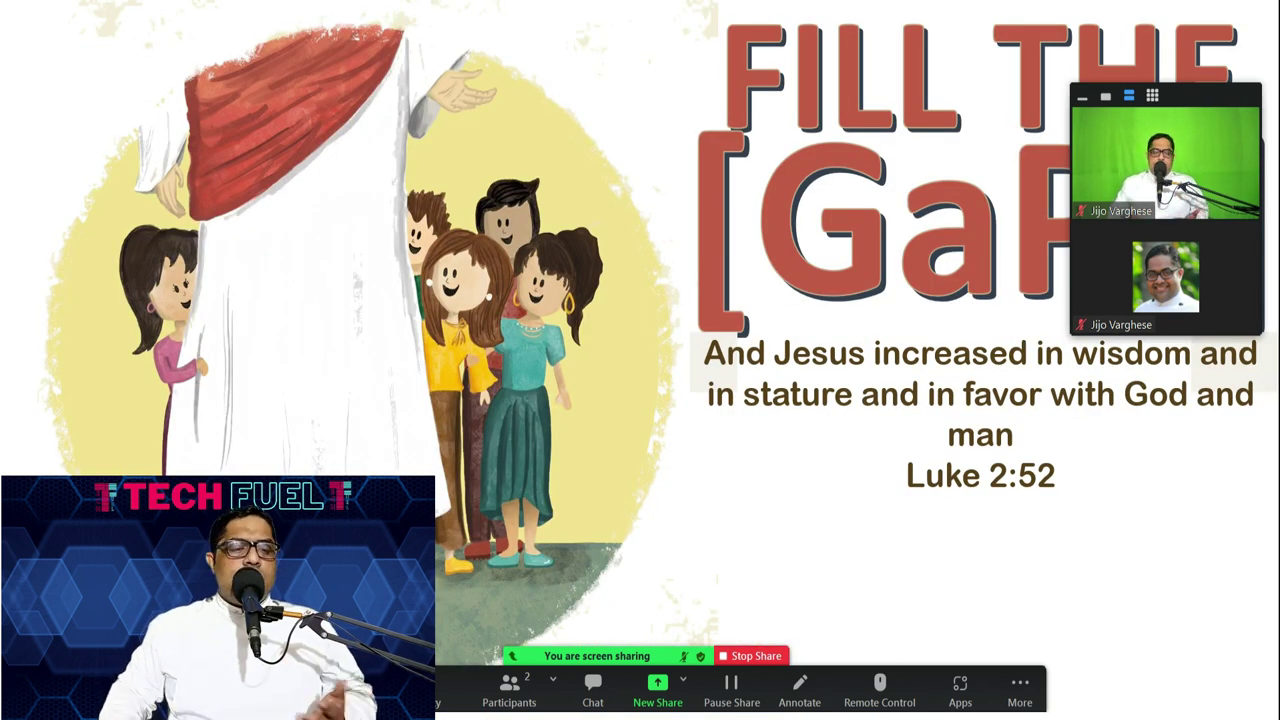
key(Left)
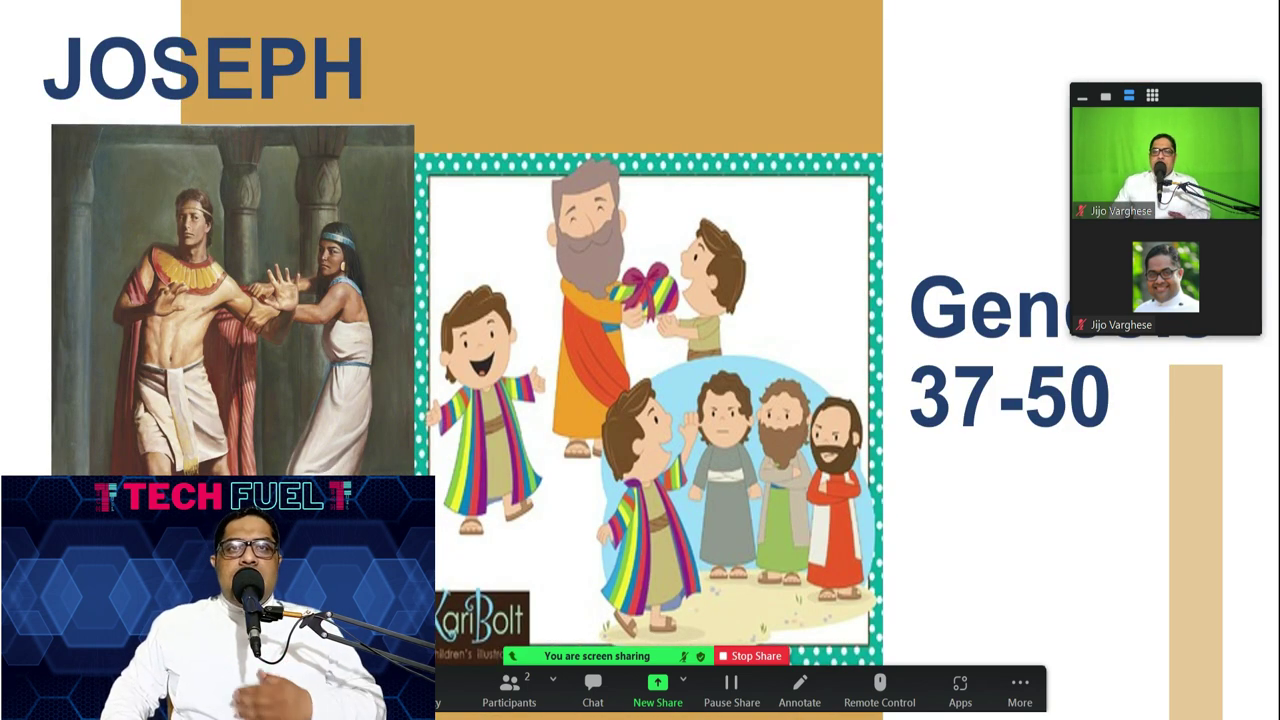
key(Left)
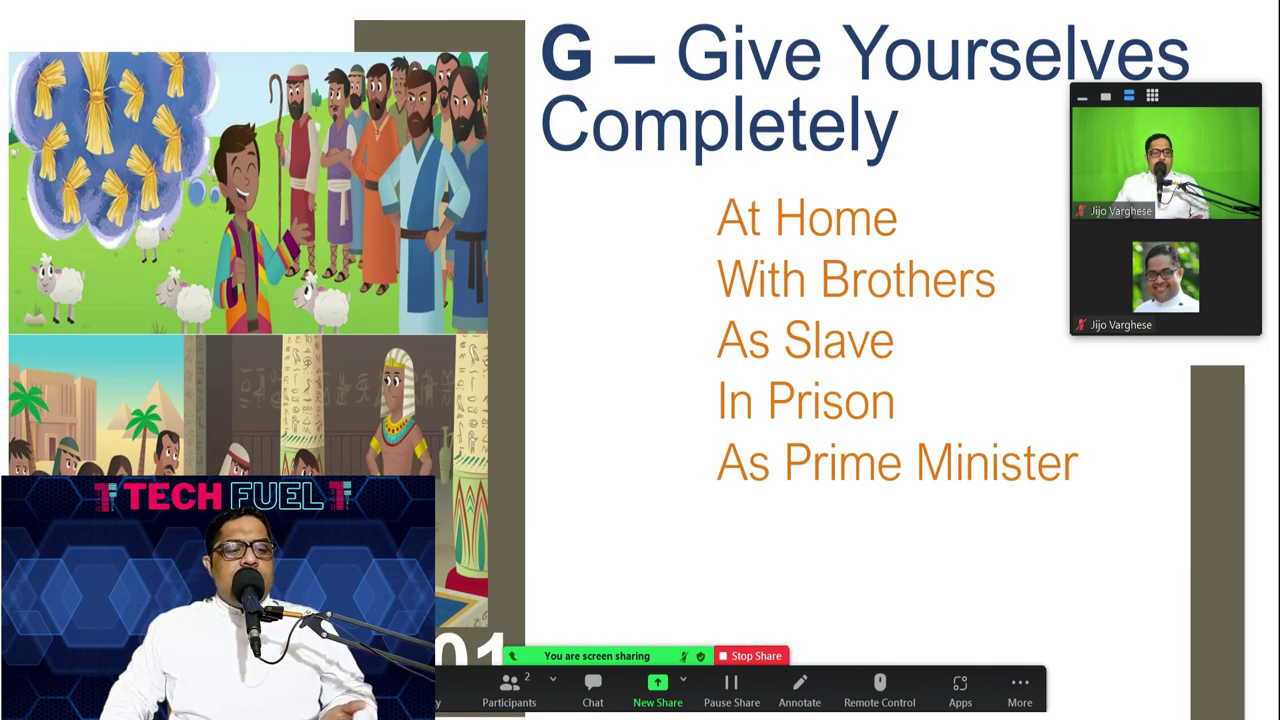
key(Right)
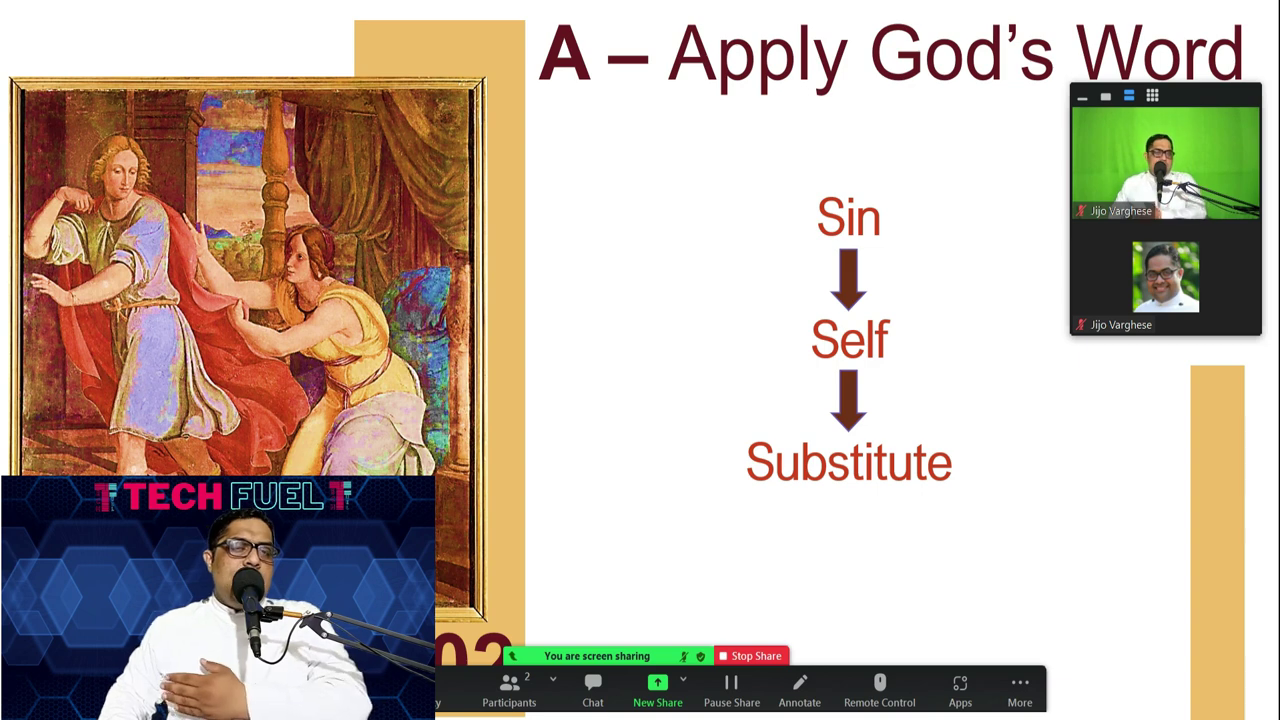
key(Right)
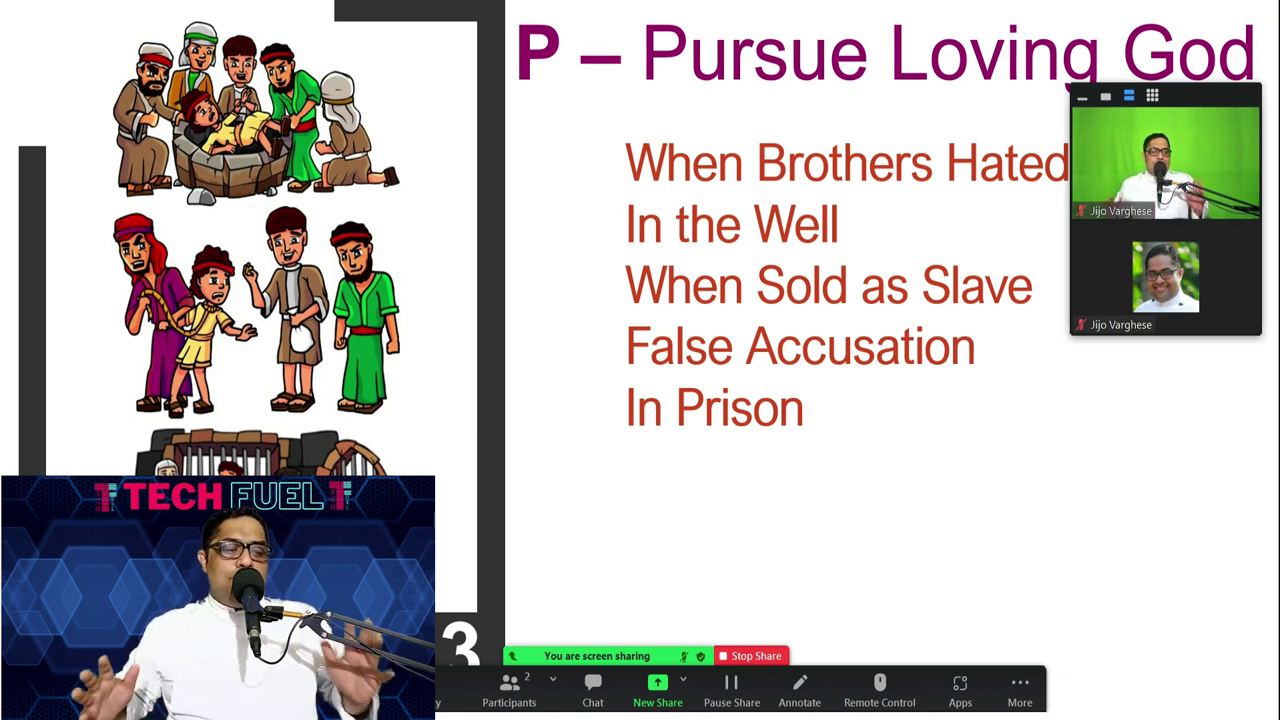
Step: Stop sharing the slide show, then dismiss the share picker without sharing anything
click(750, 655)
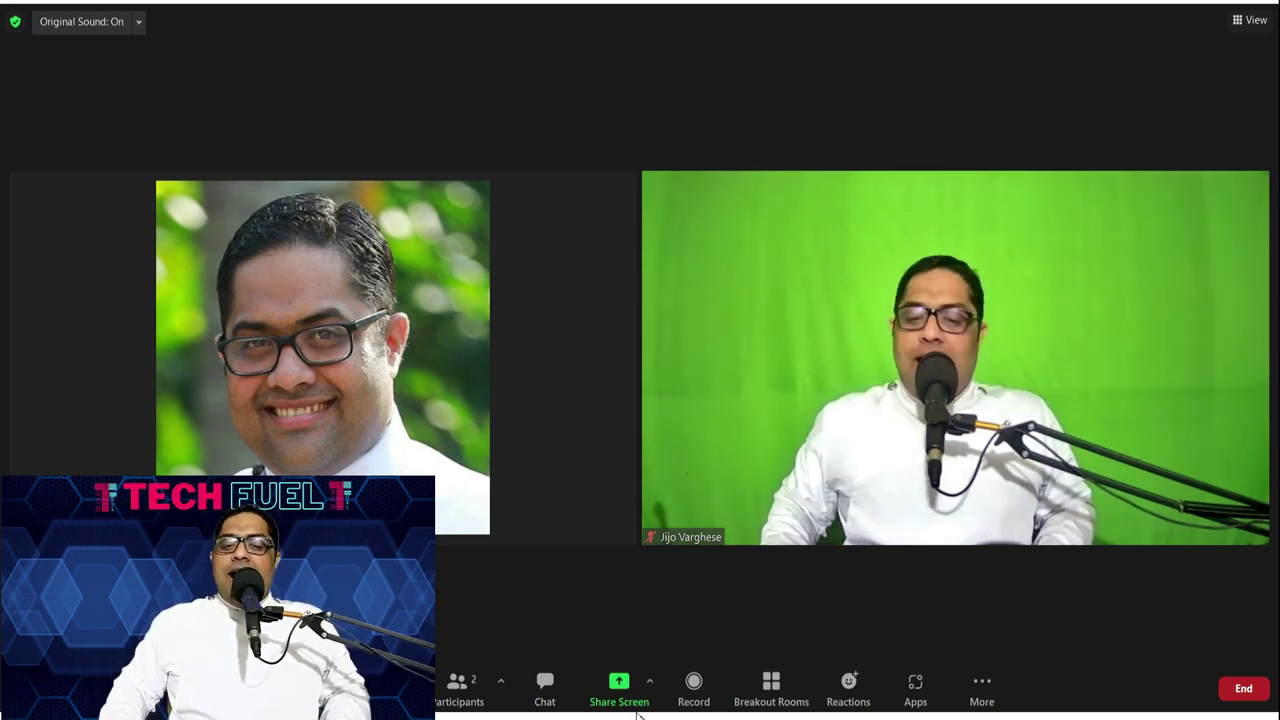
click(627, 695)
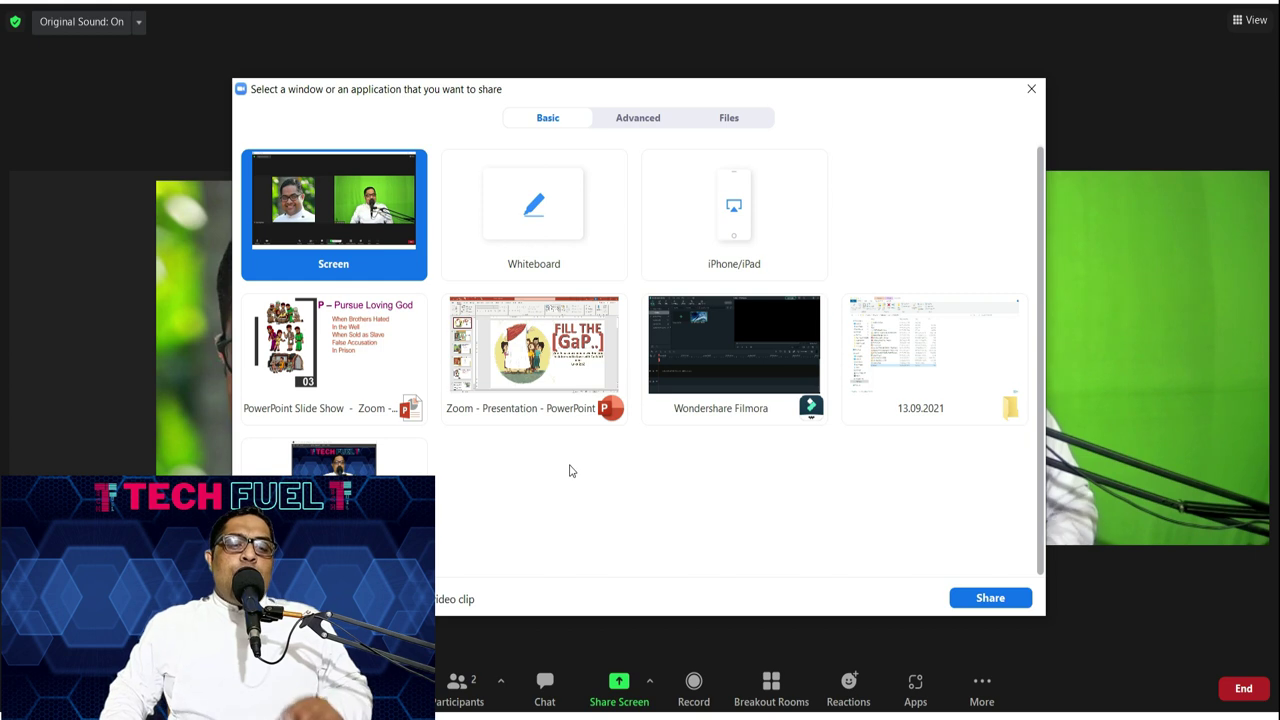
click(1033, 92)
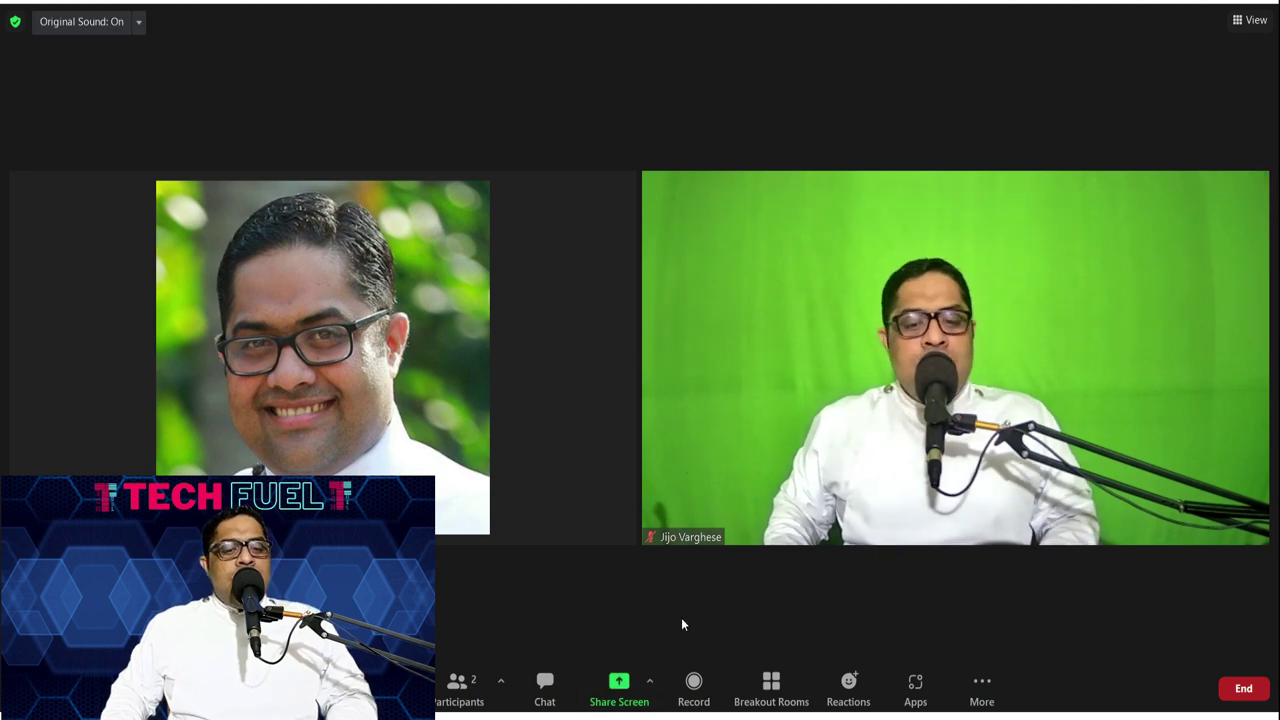
Step: Open the share dialog again and switch to its Advanced options
click(619, 683)
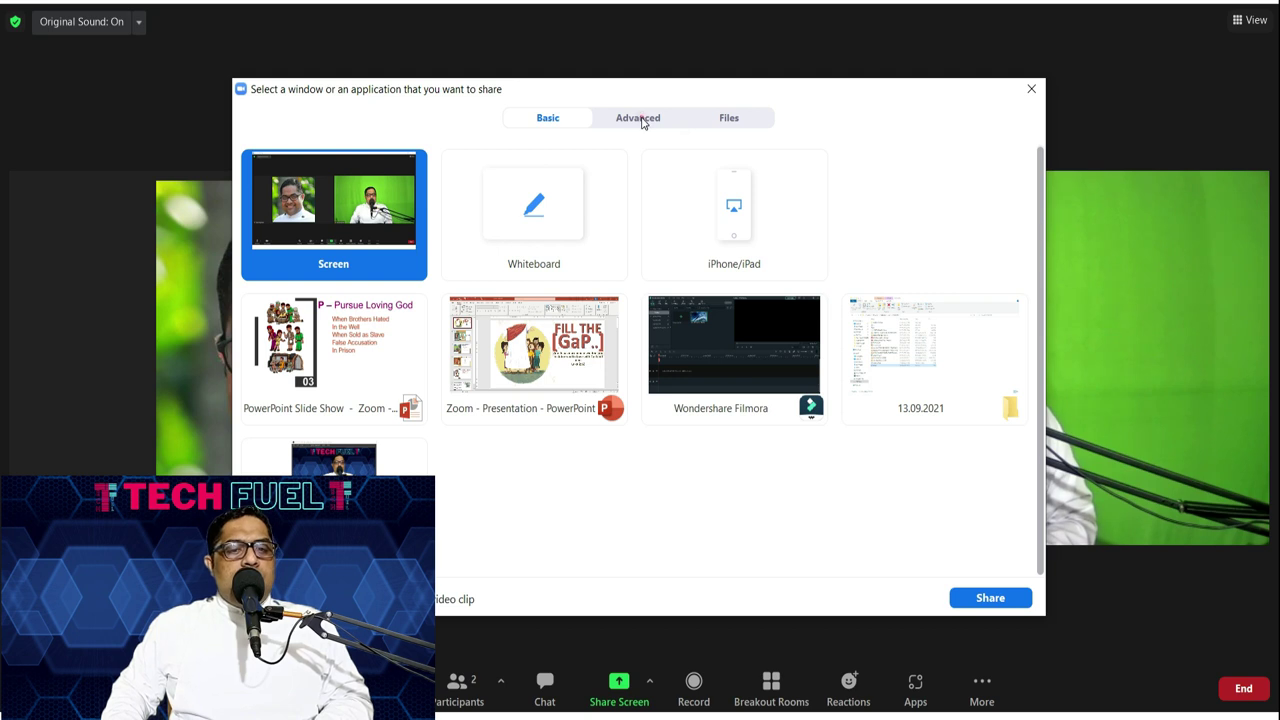
click(643, 122)
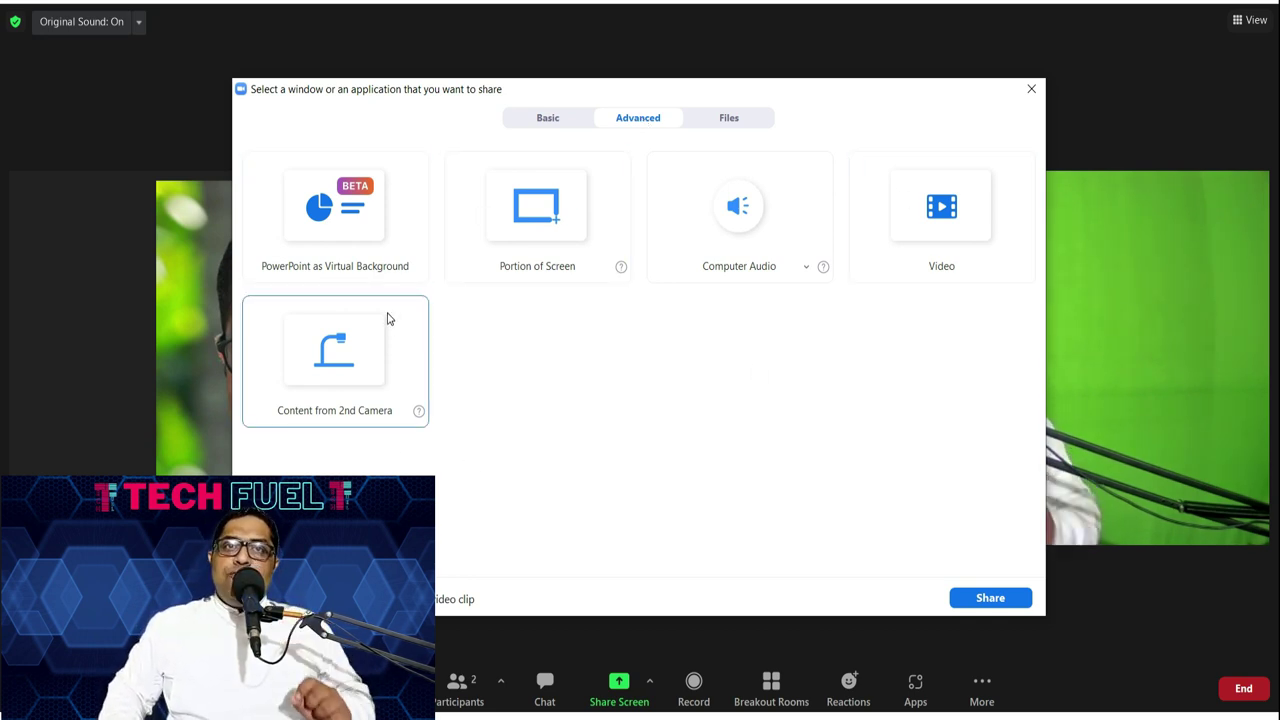
click(350, 268)
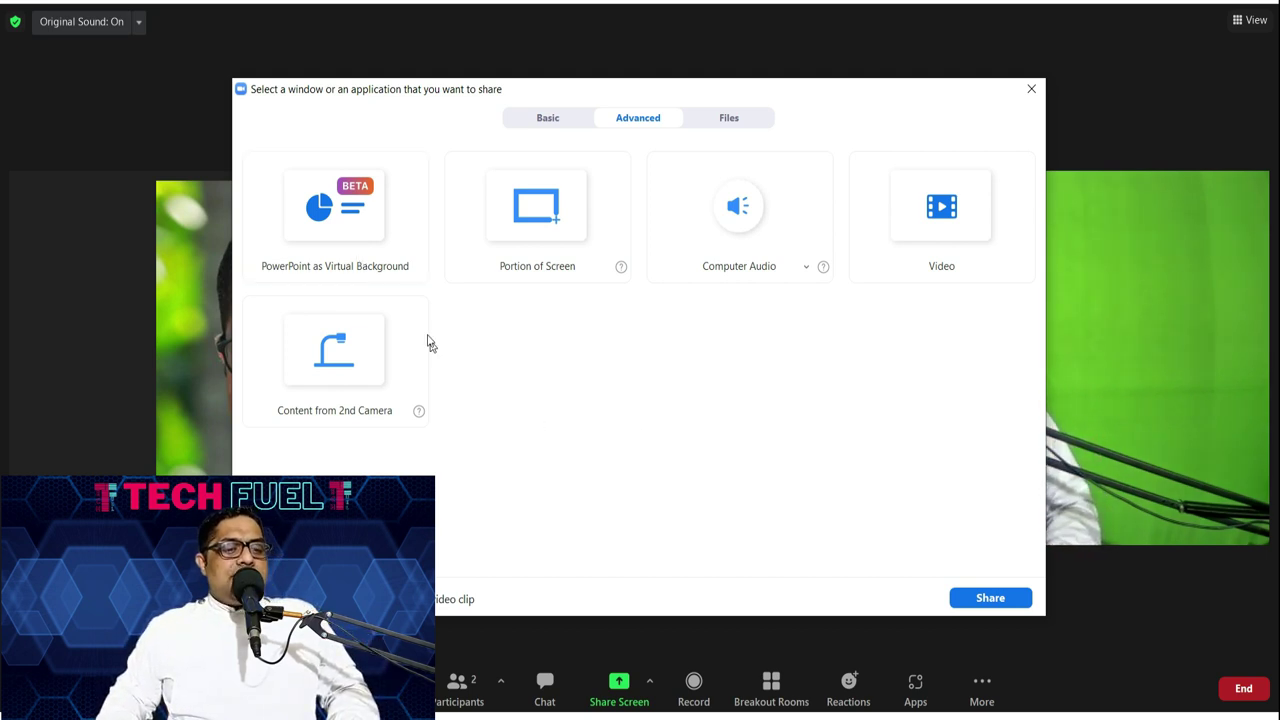
Step: Share the 'Zoom - Presentation' deck using the PowerPoint as Virtual Background option
click(358, 222)
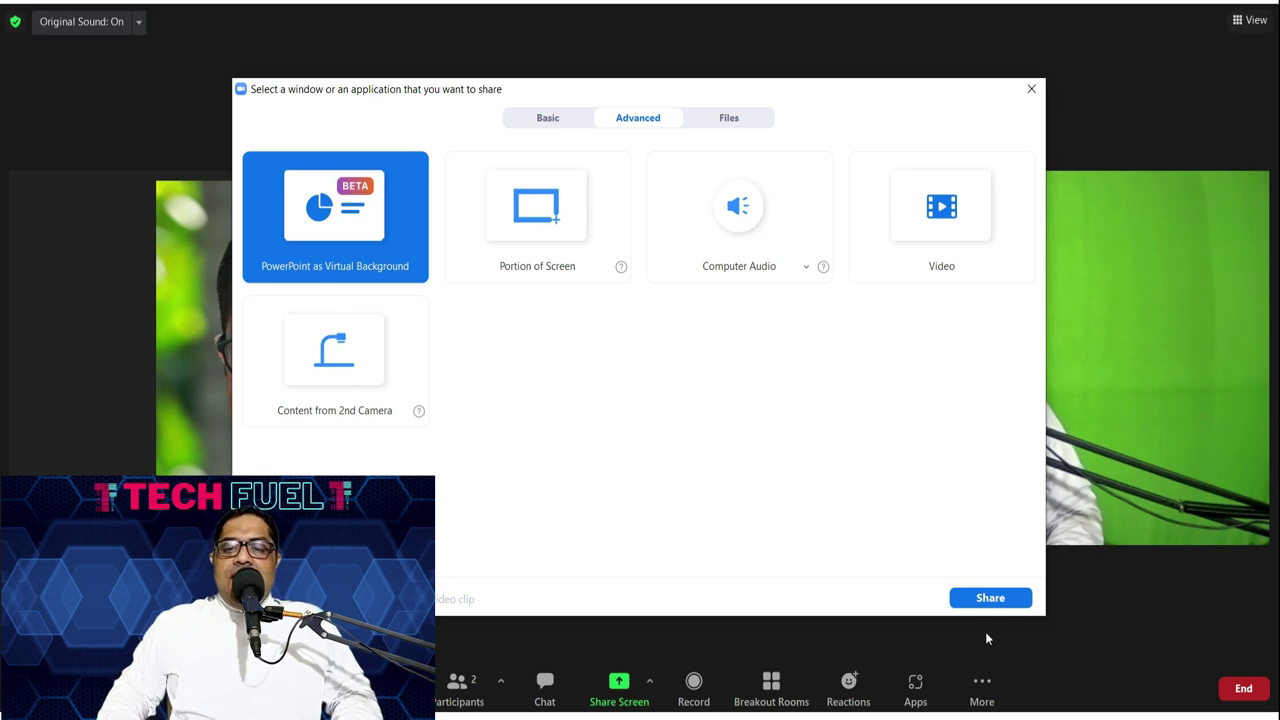
click(992, 600)
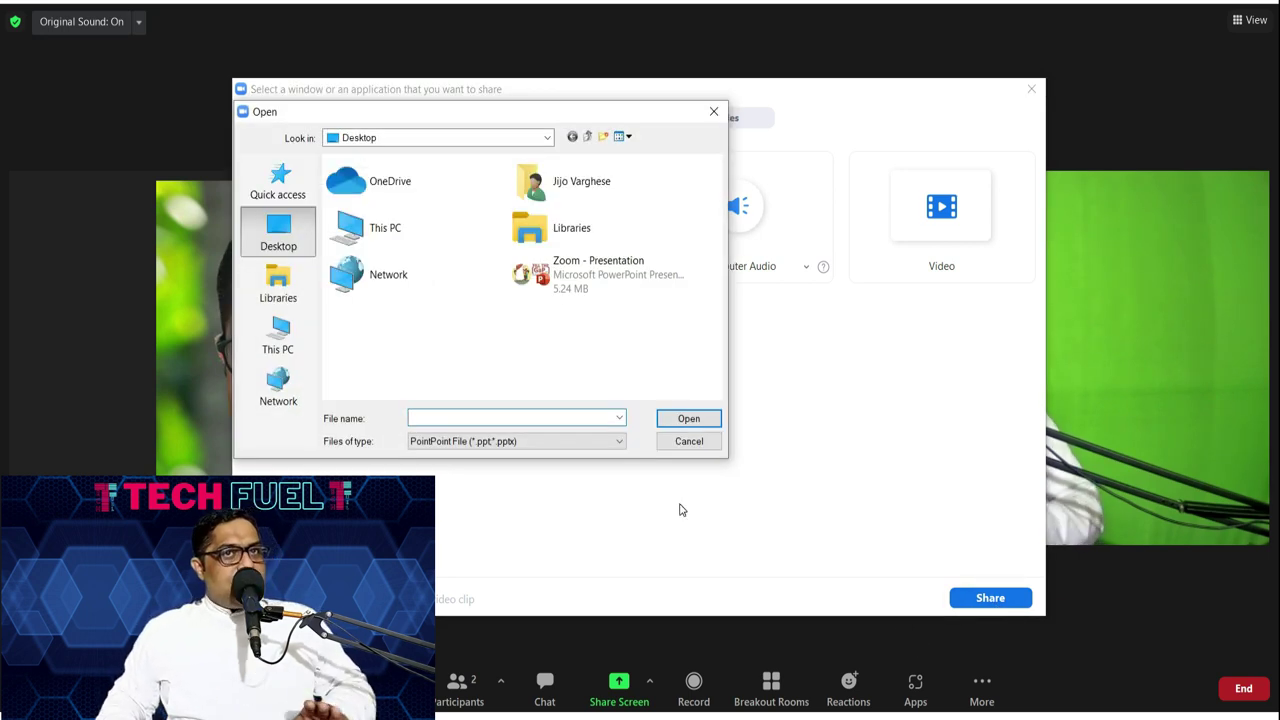
click(572, 285)
click(688, 424)
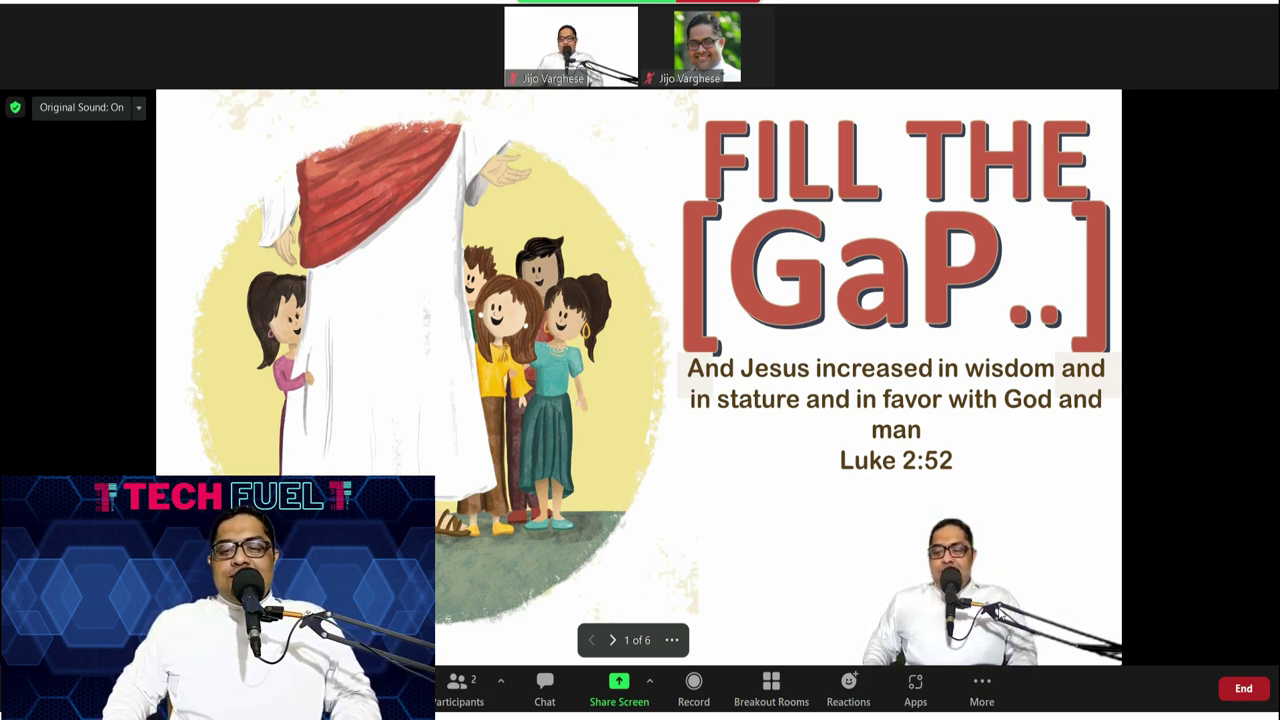
Step: Shrink the presenter's video overlay and drag it to the slide's bottom-left illustration
click(954, 600)
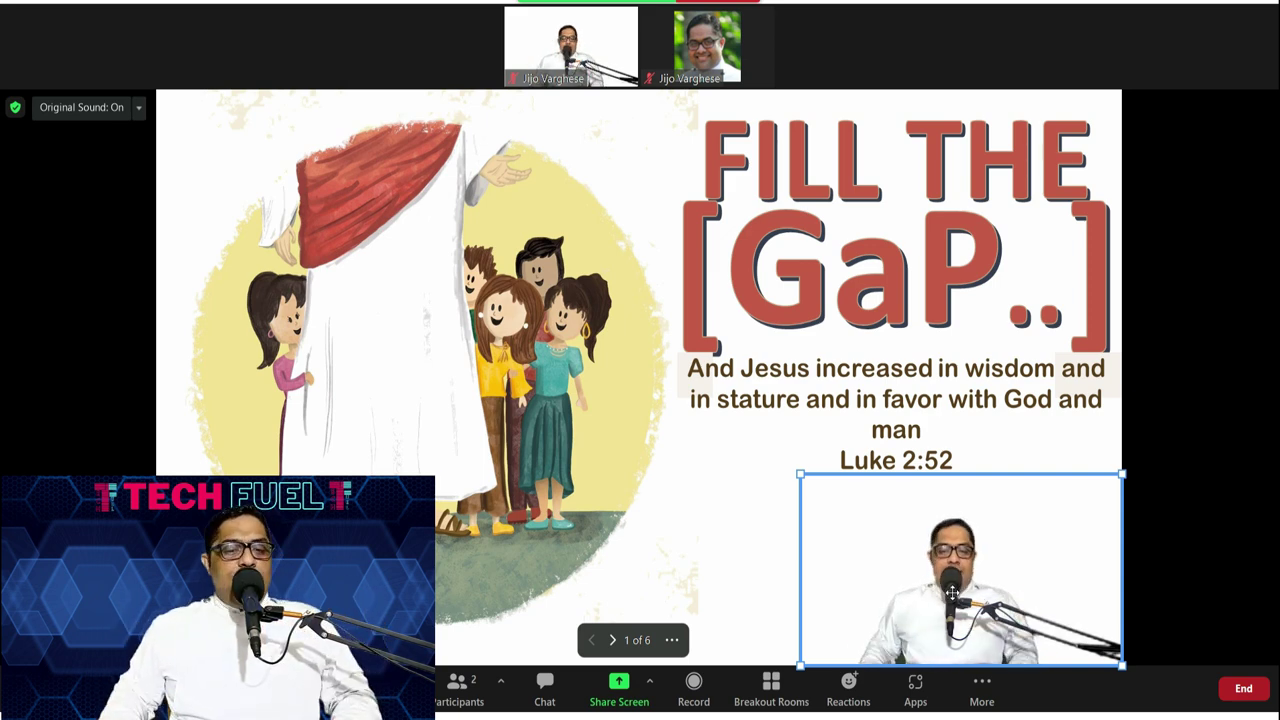
drag(796, 471, 714, 425)
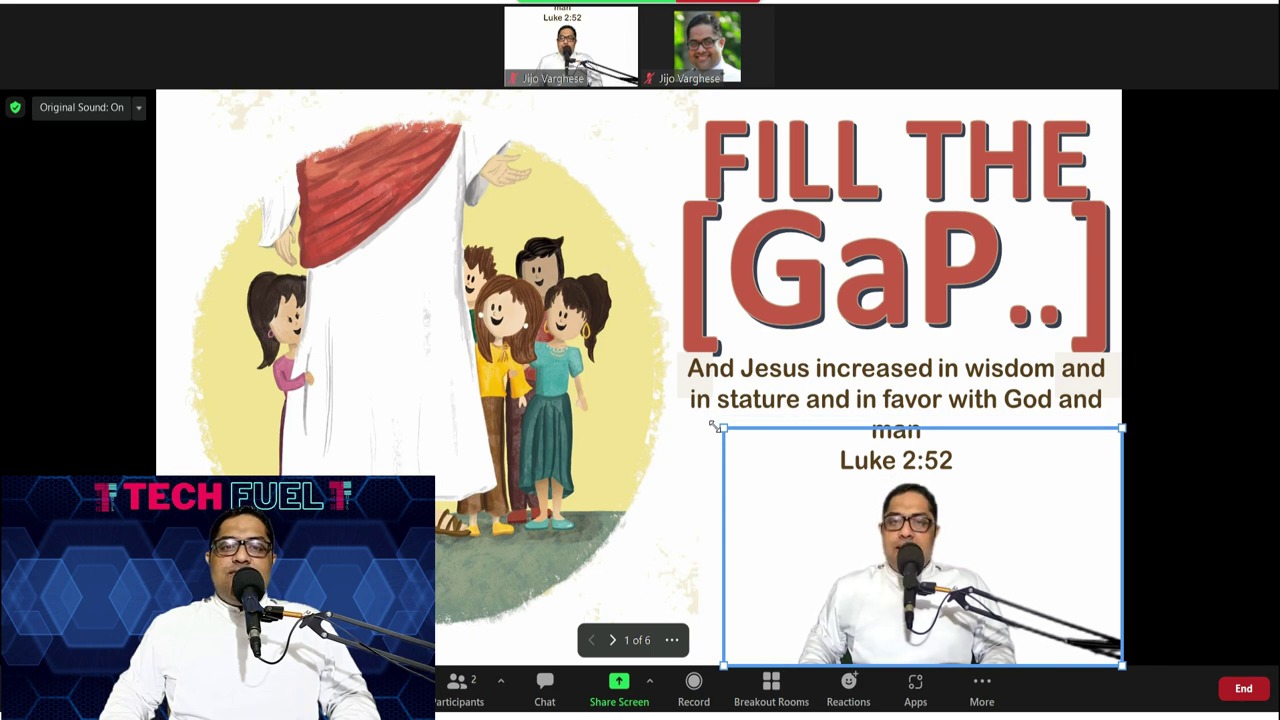
drag(934, 577, 368, 246)
drag(385, 508, 340, 292)
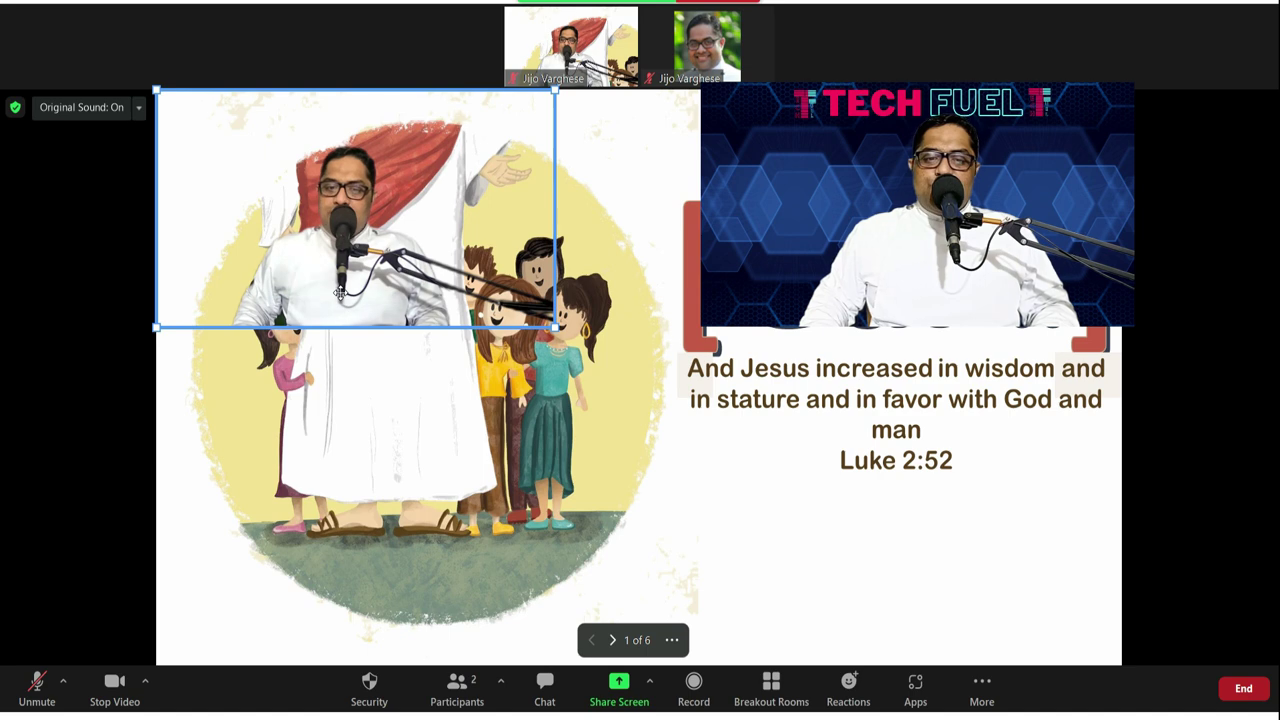
drag(340, 292, 332, 637)
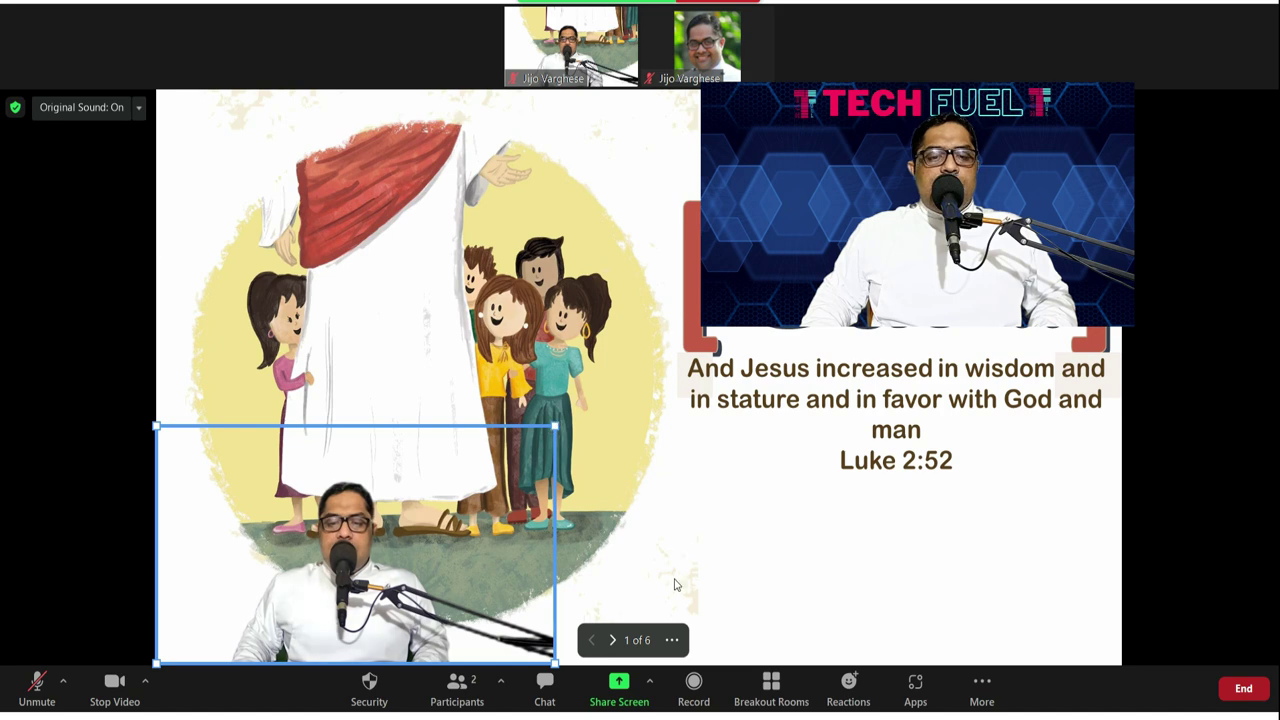
Step: Turn on Resize My Video and drag the overlay's corner to enlarge the presenter's video
click(676, 641)
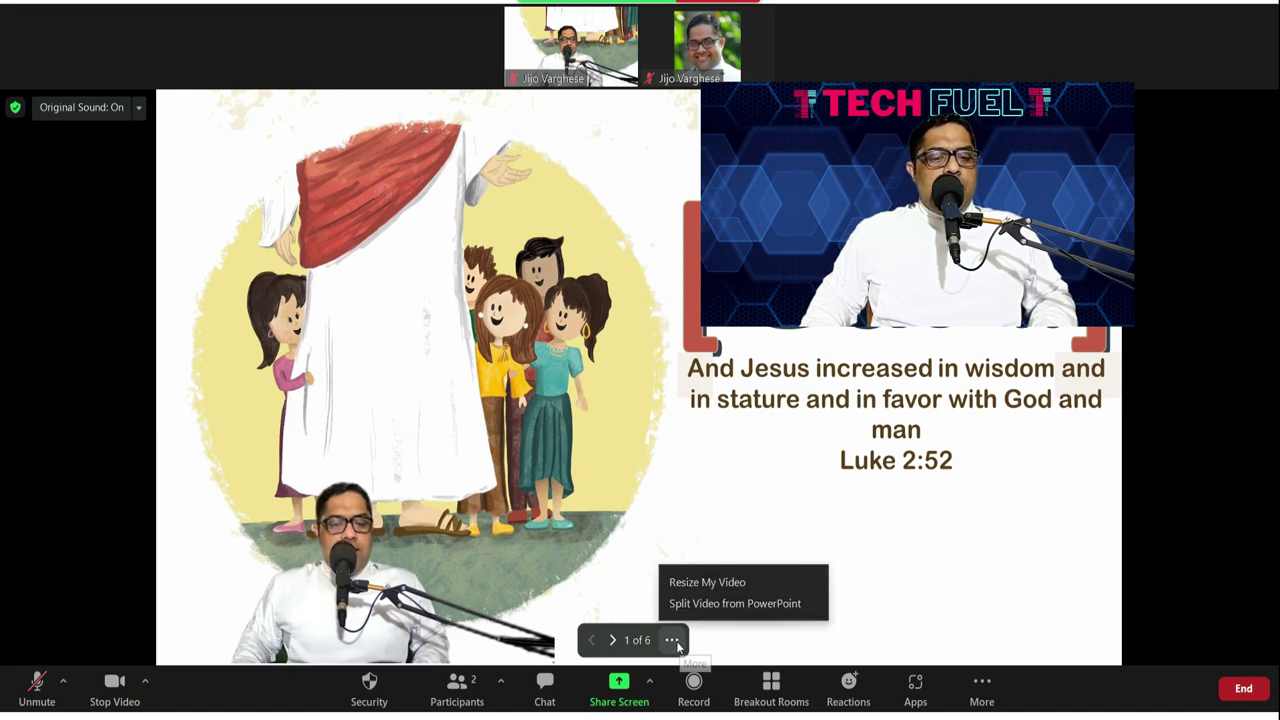
click(690, 582)
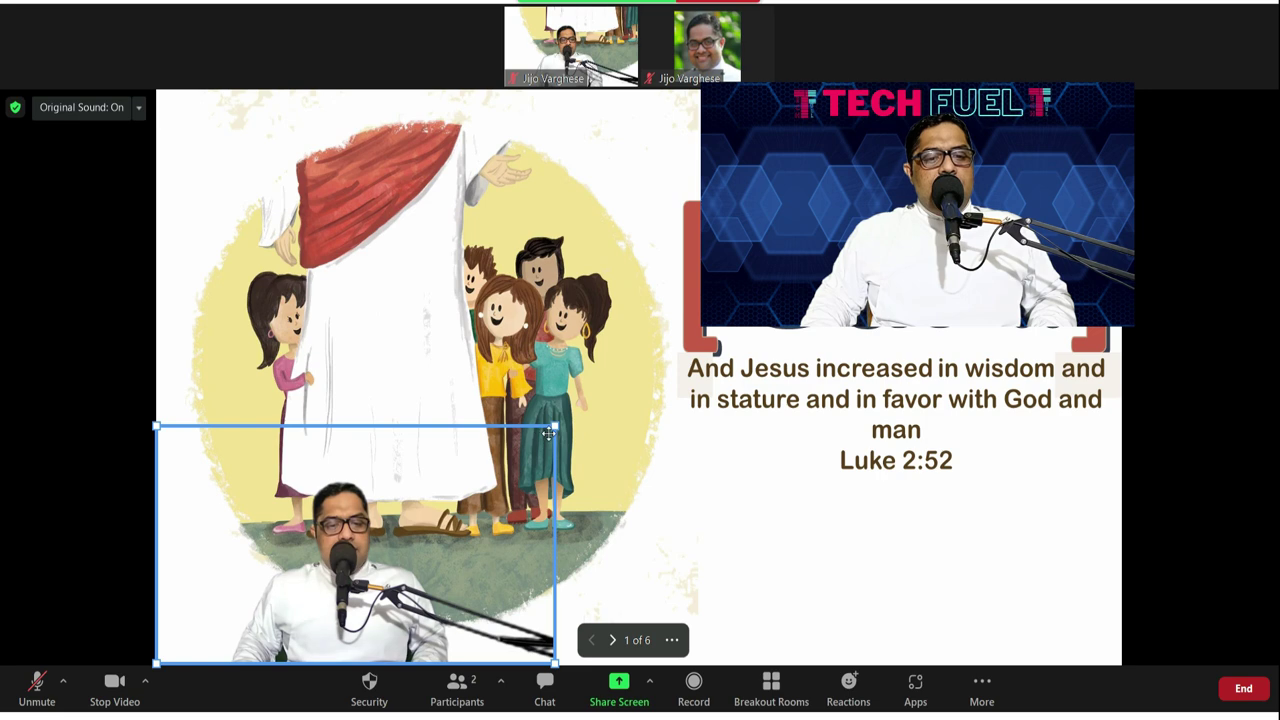
drag(553, 425, 1118, 90)
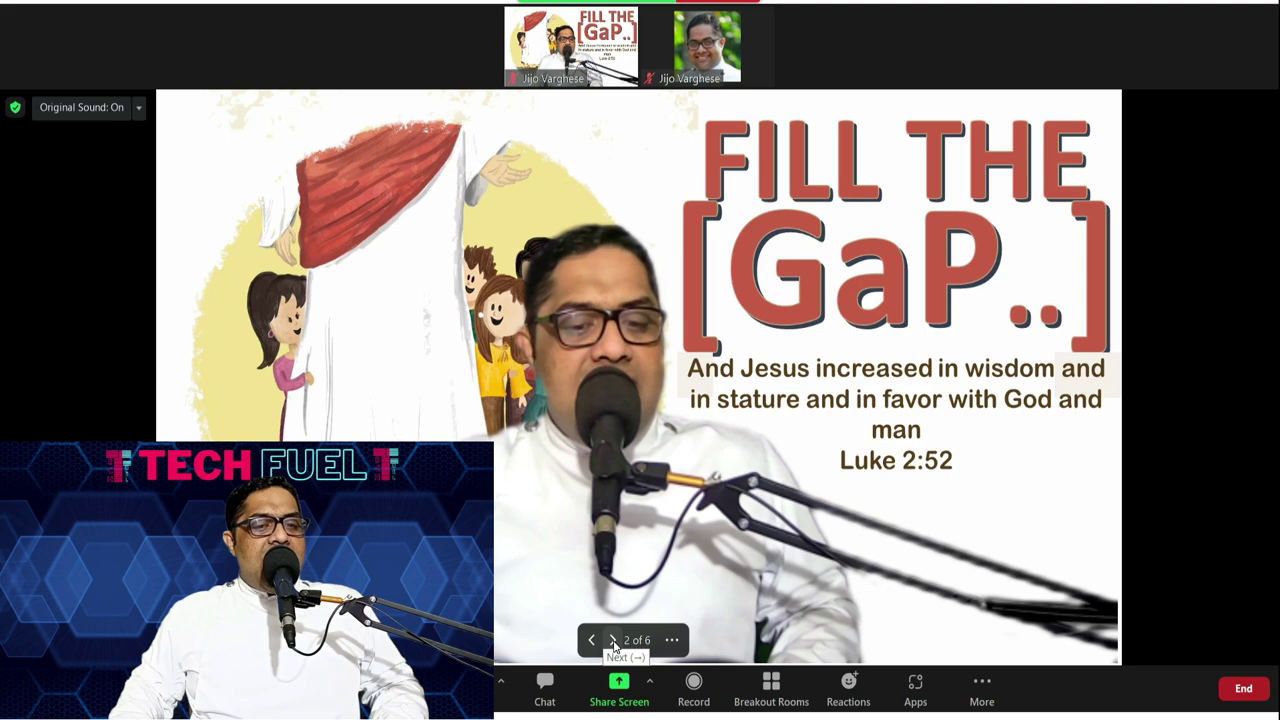
Step: Step the shared deck forward through the JOSEPH slide to slide 5 of 6
click(613, 640)
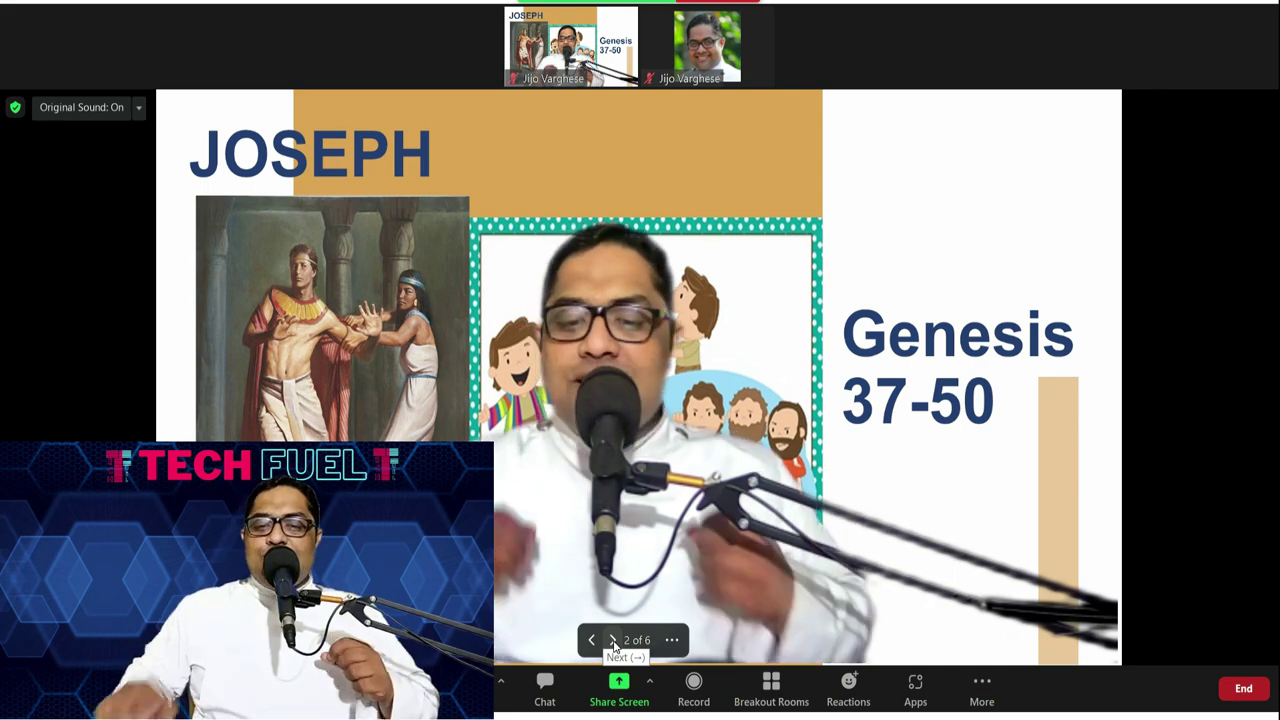
click(613, 640)
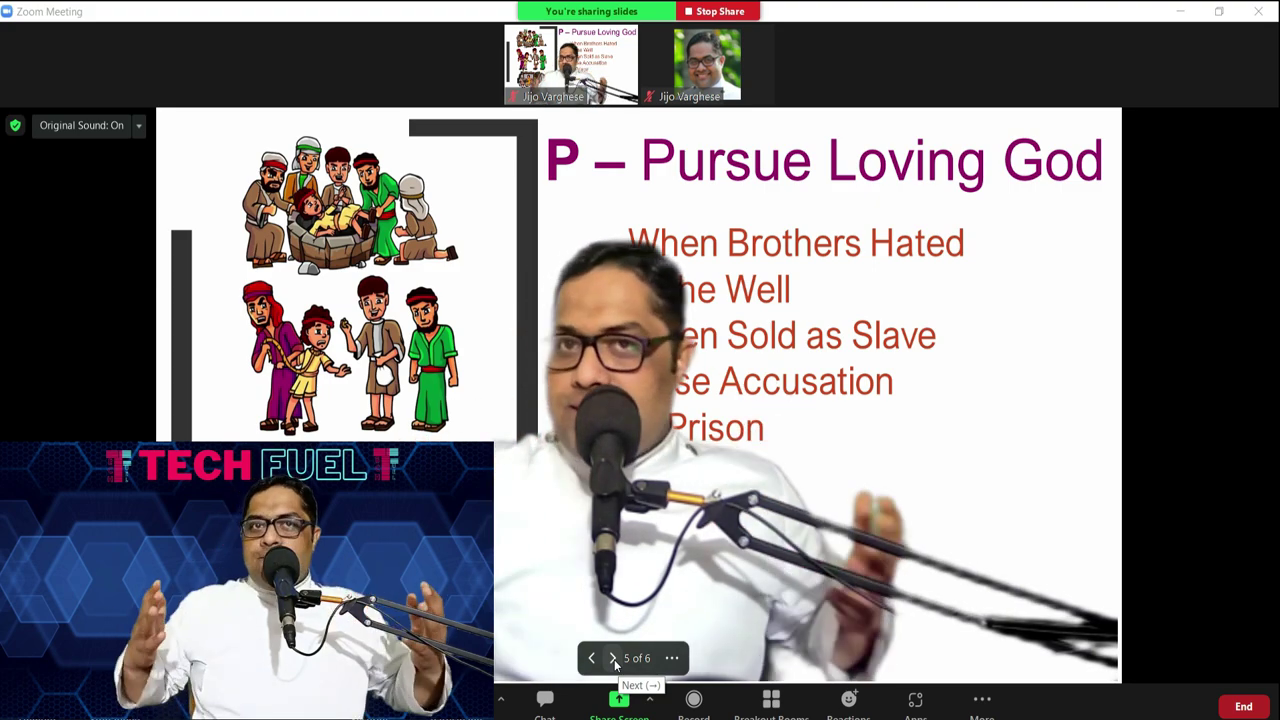
Step: Advance to the final slide, 6 of 6, then stop sharing the presentation
click(614, 658)
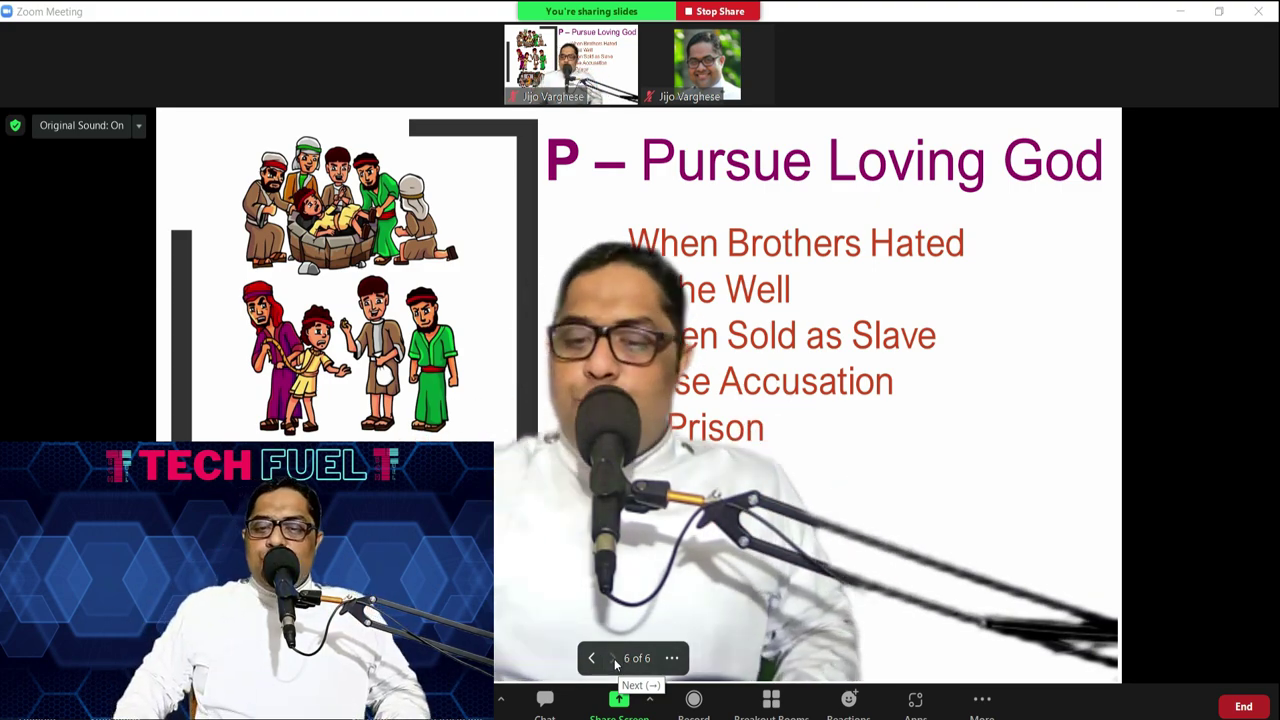
click(720, 11)
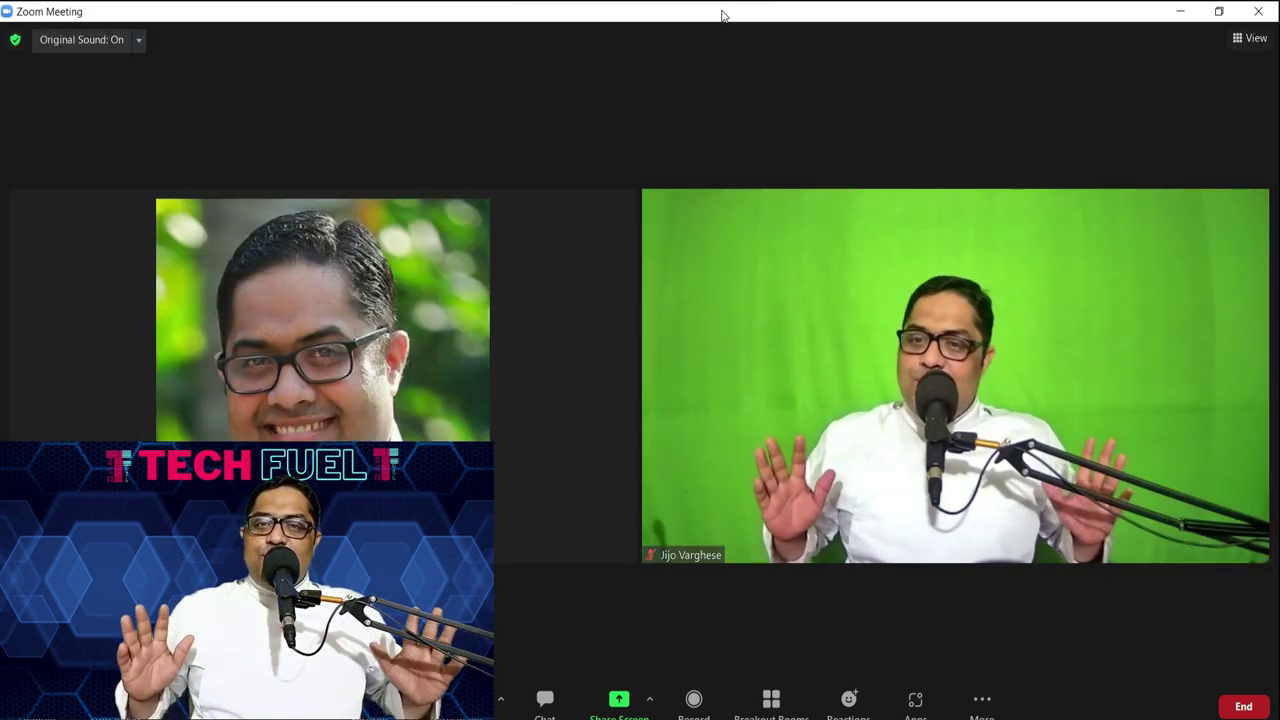